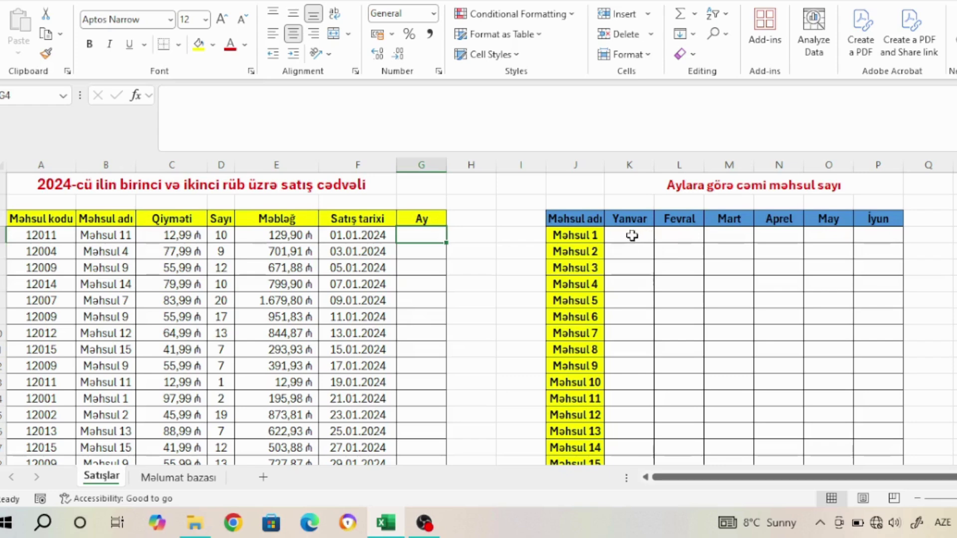
- Enter the formula =TEXT(F4;"mmmm") in G4 to extract the month name from the sale date
{"action": "left_click", "coordinate": [632, 236]}
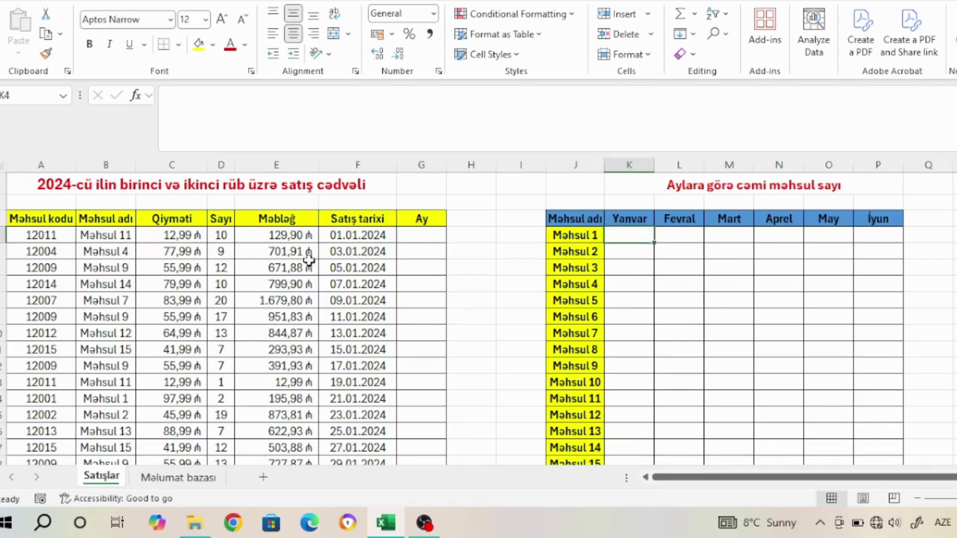
{"action": "left_click", "coordinate": [430, 235]}
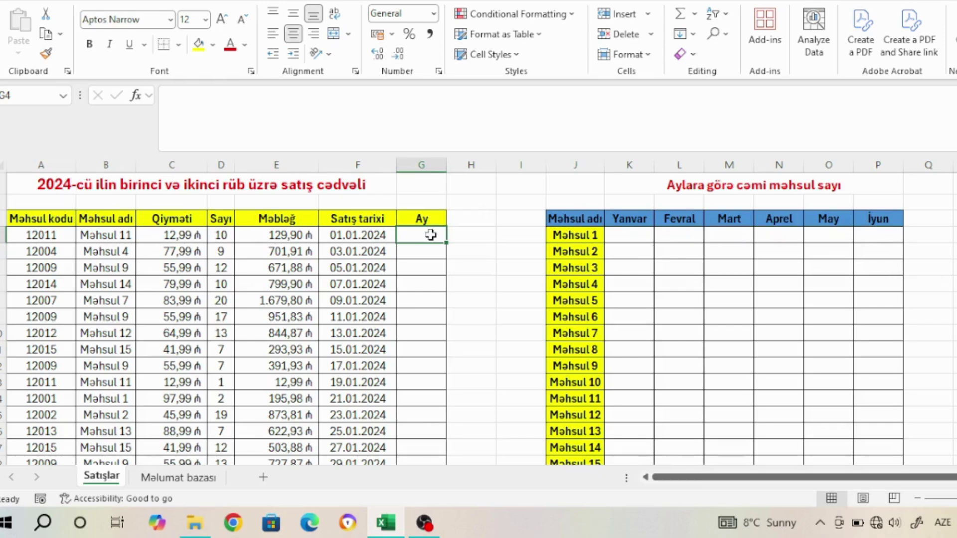
{"action": "type", "text": "="}
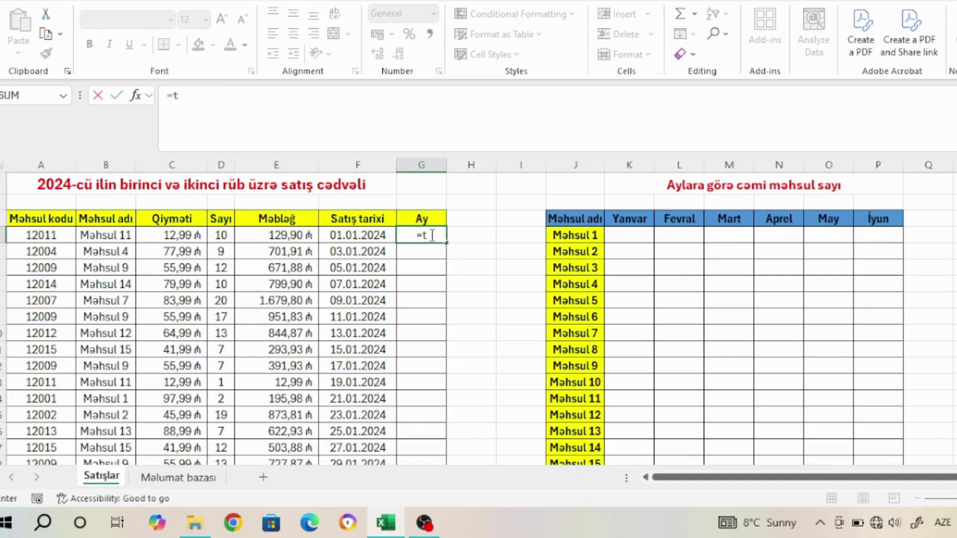
{"action": "type", "text": "text"}
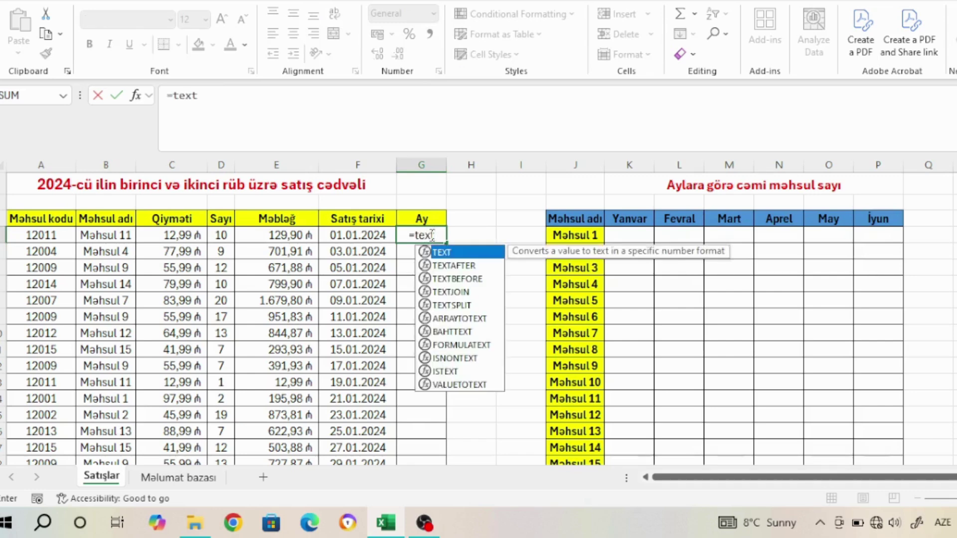
{"action": "key", "text": "Tab"}
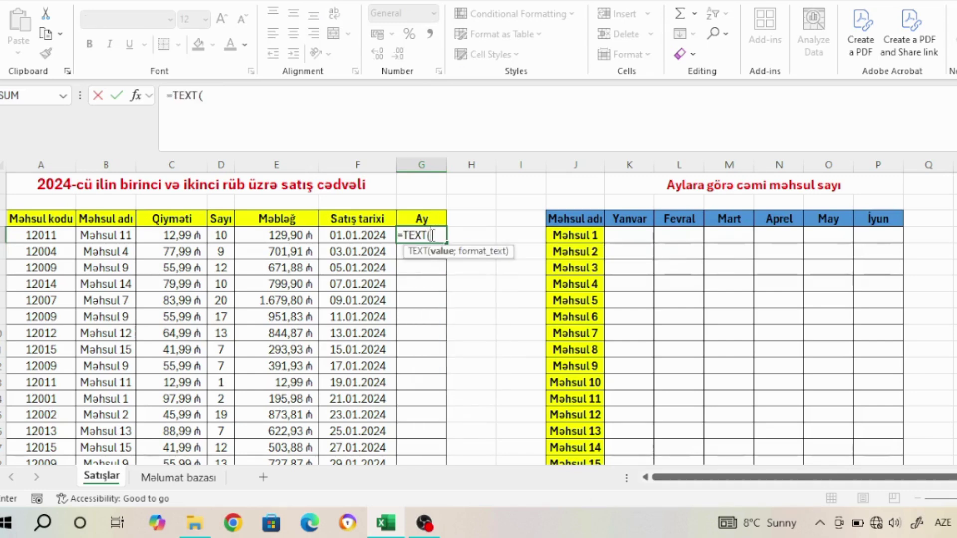
{"action": "left_click", "coordinate": [369, 234]}
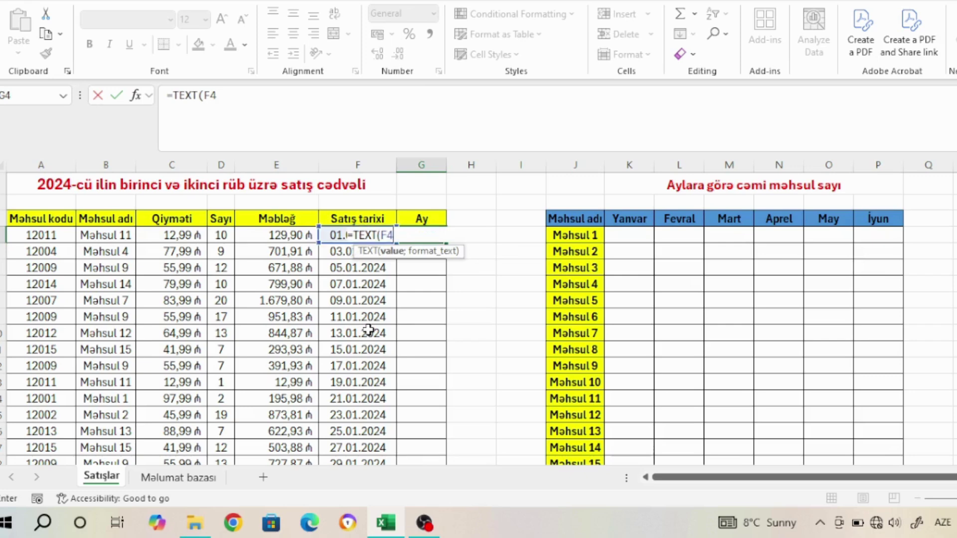
{"action": "key", "text": "alt+shift"}
{"action": "key", "text": "alt+shift"}
{"action": "type", "text": ";"}
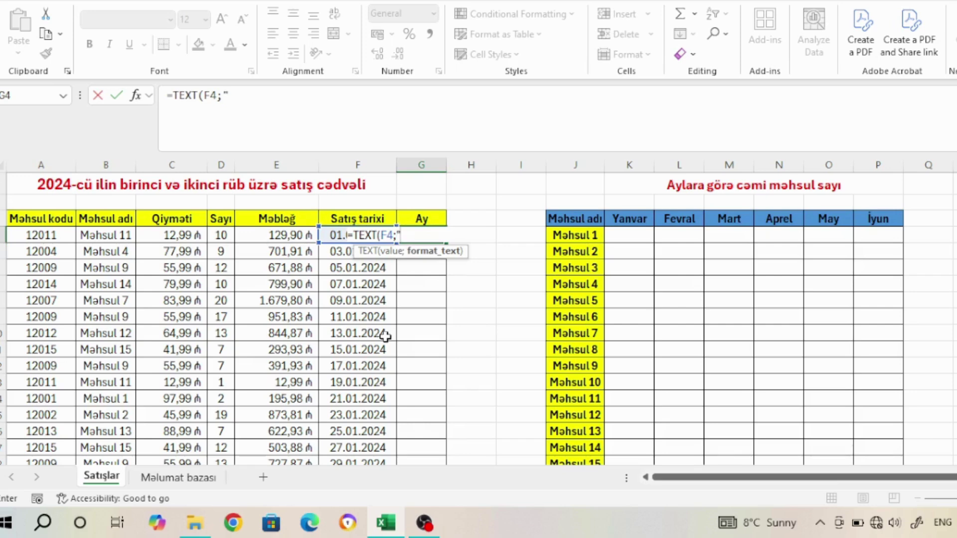
{"action": "type", "text": "\"mmmm"}
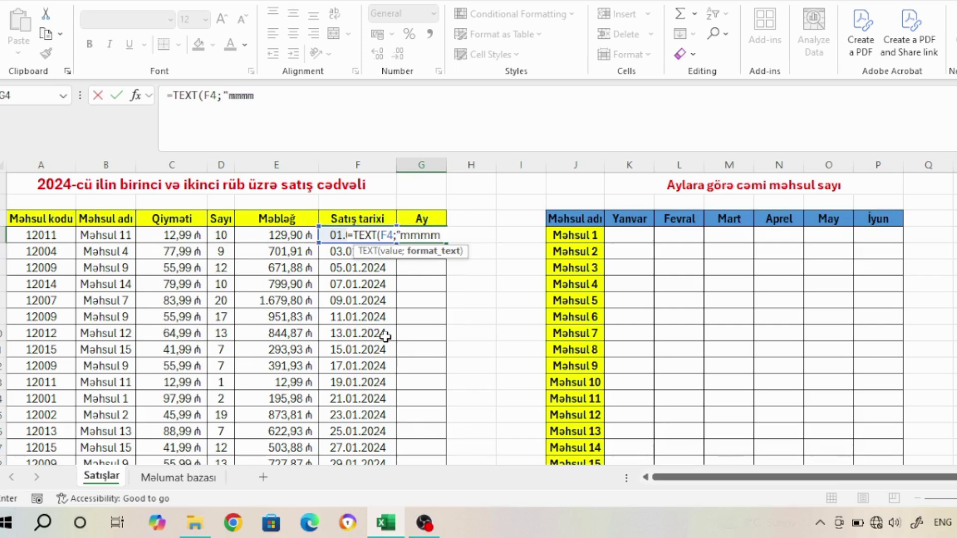
{"action": "type", "text": "\")"}
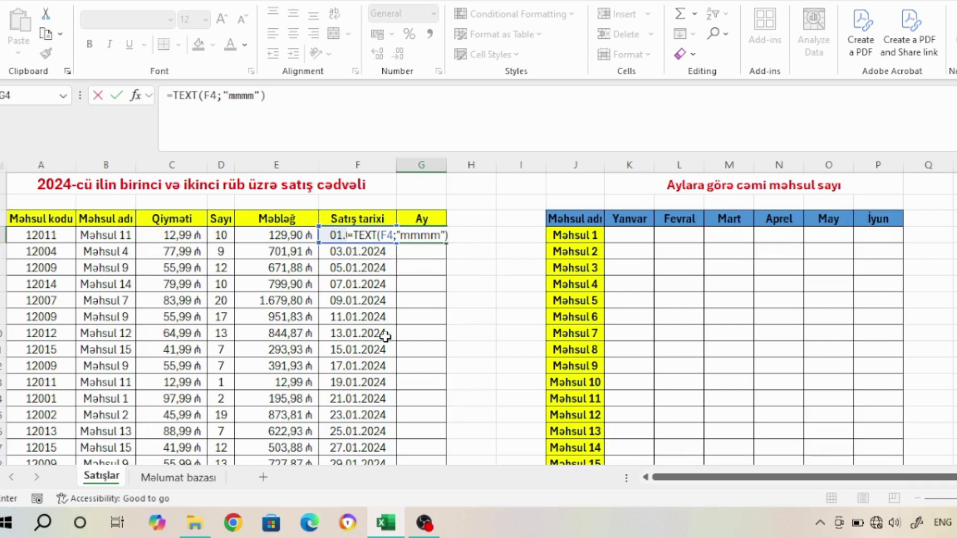
{"action": "key", "text": "Return"}
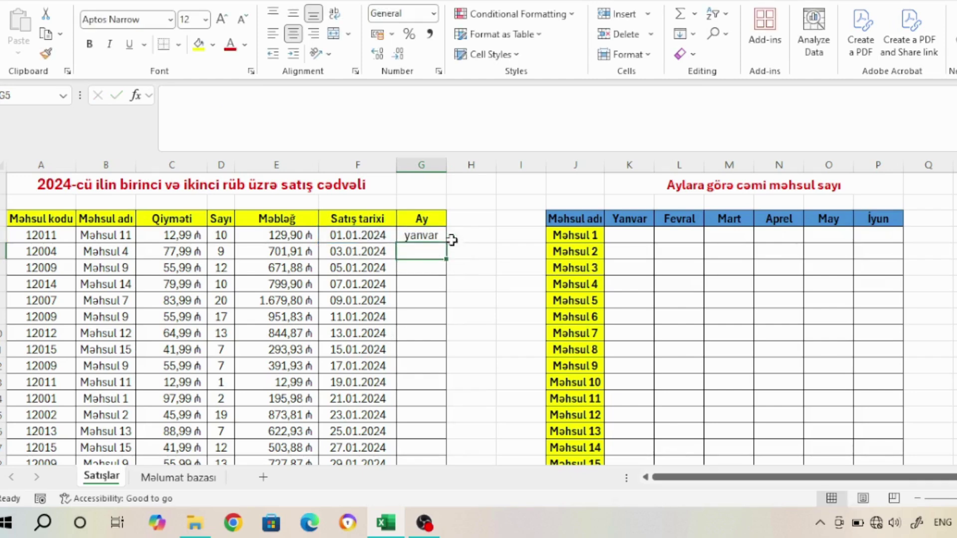
- Fill the TEXT formula from G4 down the whole Ay column
{"action": "left_click", "coordinate": [427, 235]}
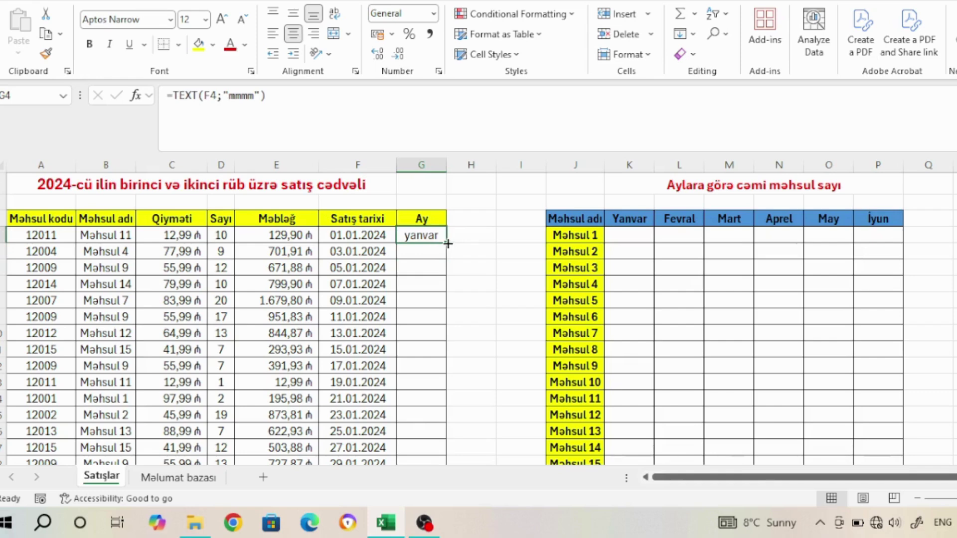
{"action": "double_click", "coordinate": [448, 243]}
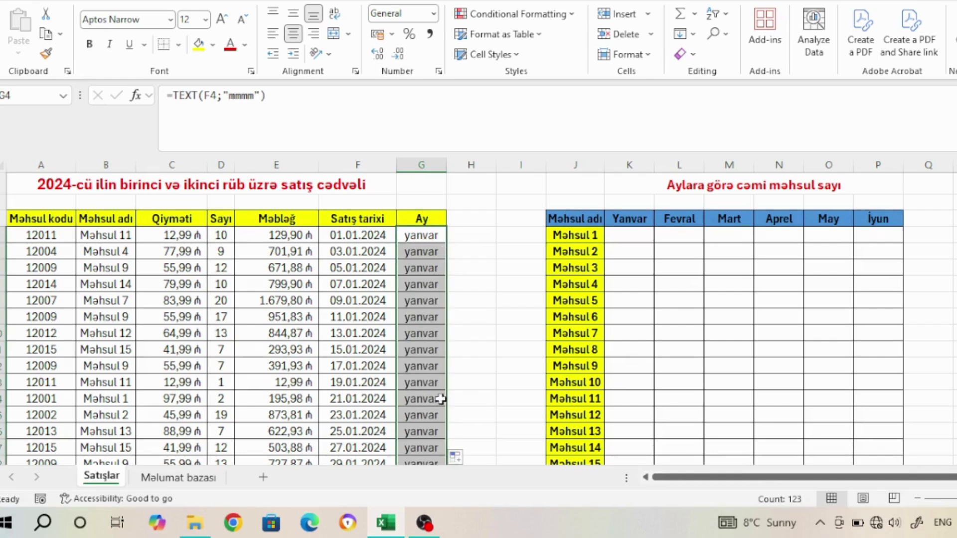
{"action": "scroll", "coordinate": [679, 279], "scroll_direction": "down", "scroll_amount": 3}
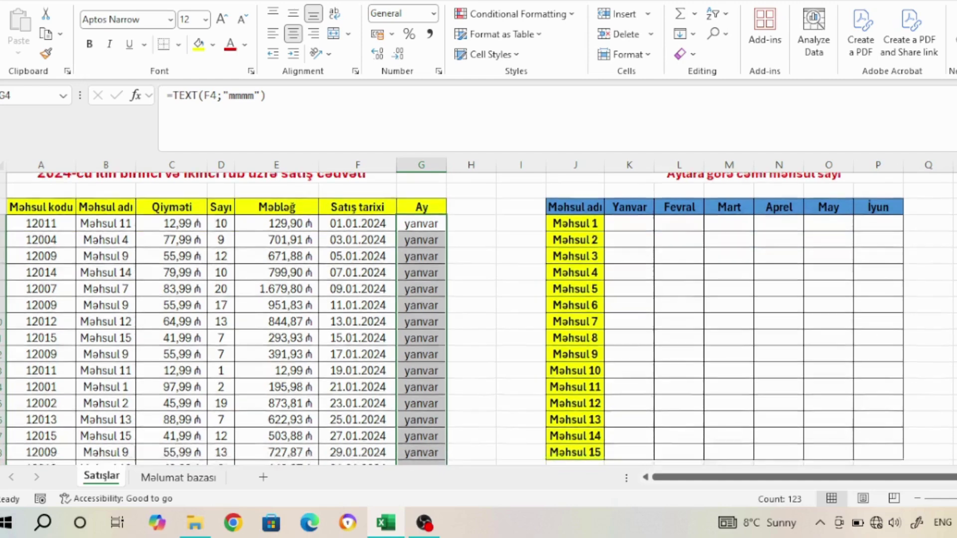
{"action": "scroll", "coordinate": [679, 279], "scroll_direction": "up", "scroll_amount": 3}
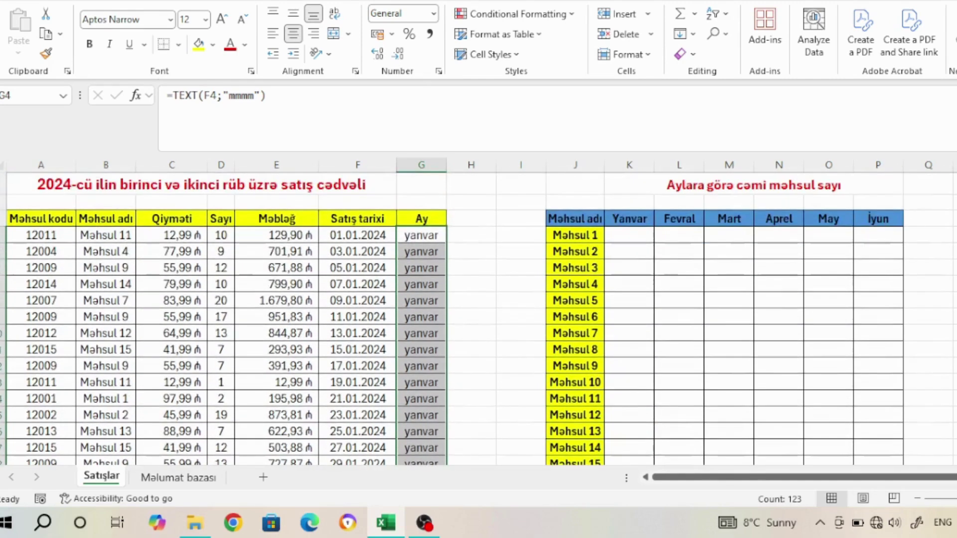
{"action": "left_click", "coordinate": [410, 234]}
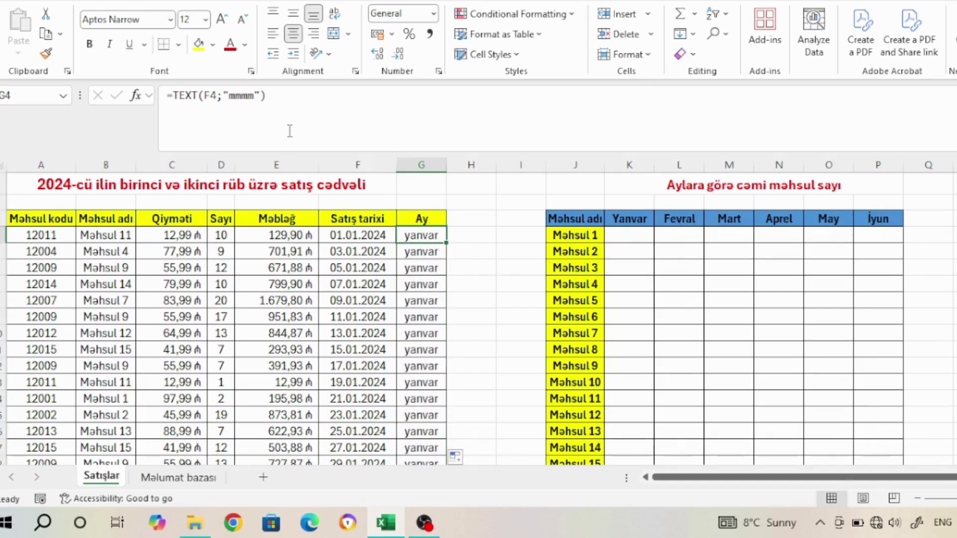
- Wrap the formula in G4 in PROPER so it reads =PROPER(TEXT(F4;"mmmm"))
{"action": "left_click", "coordinate": [640, 215]}
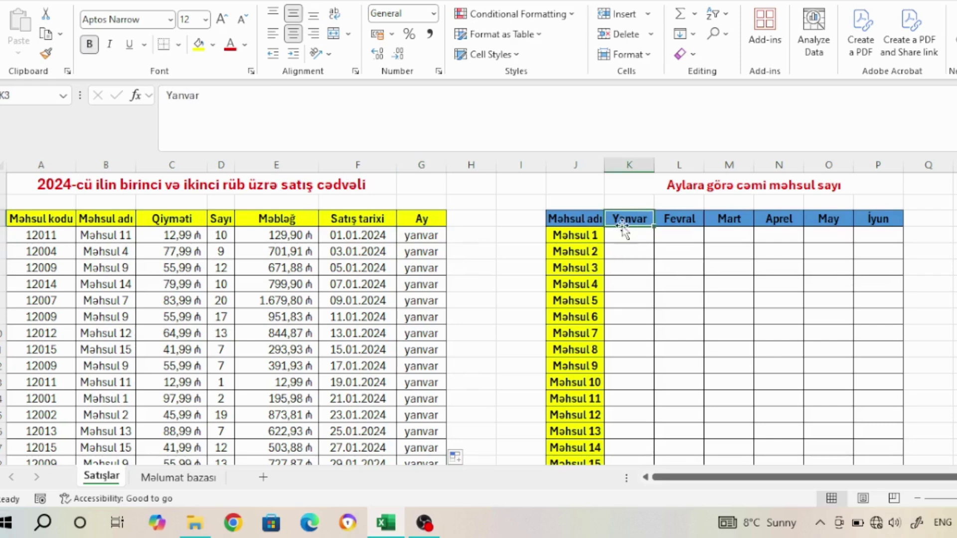
{"action": "left_click", "coordinate": [413, 241]}
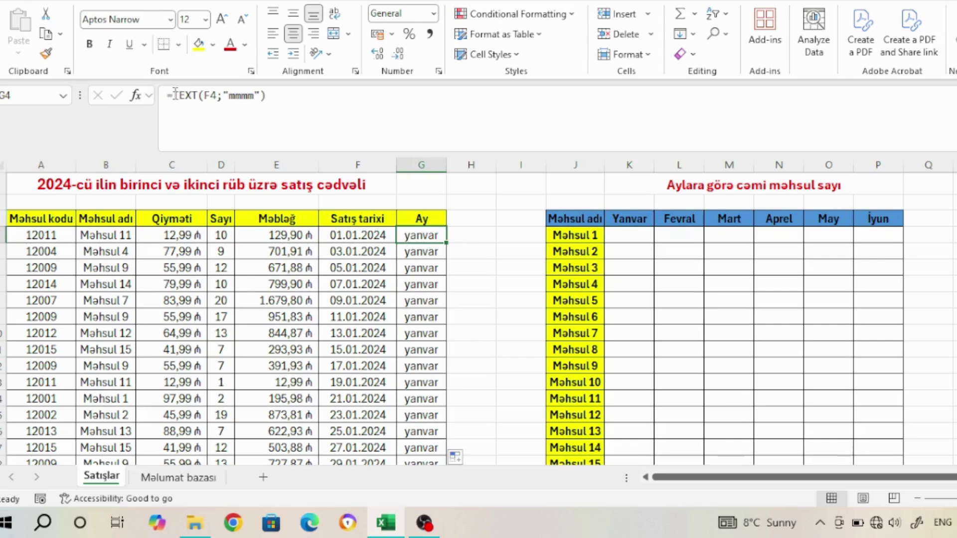
{"action": "left_click", "coordinate": [175, 95]}
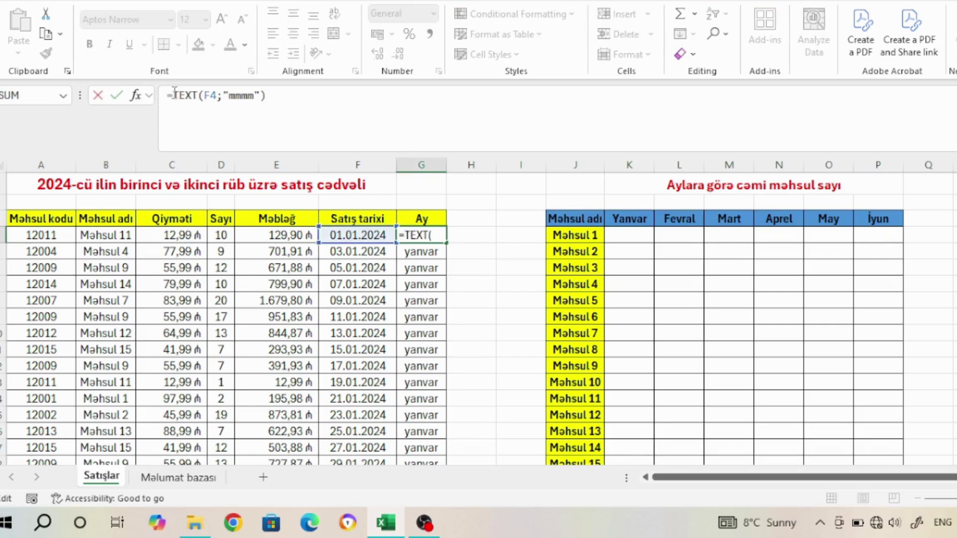
{"action": "type", "text": "pro"}
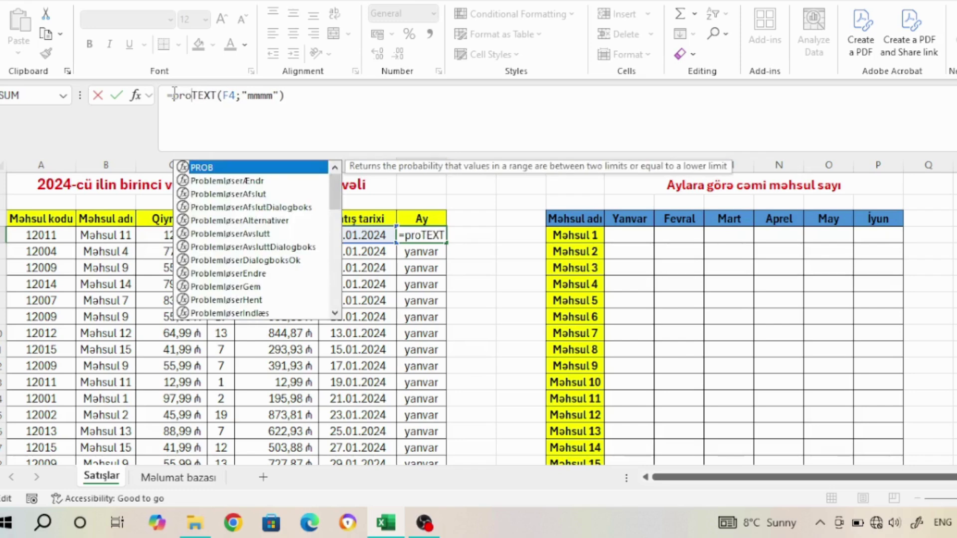
{"action": "type", "text": "p"}
{"action": "key", "text": "Tab"}
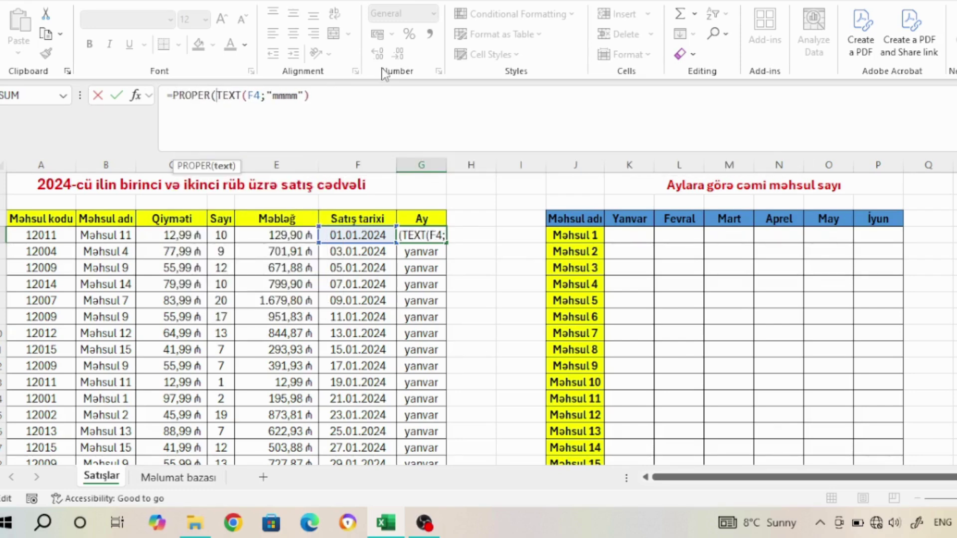
{"action": "left_click", "coordinate": [317, 100]}
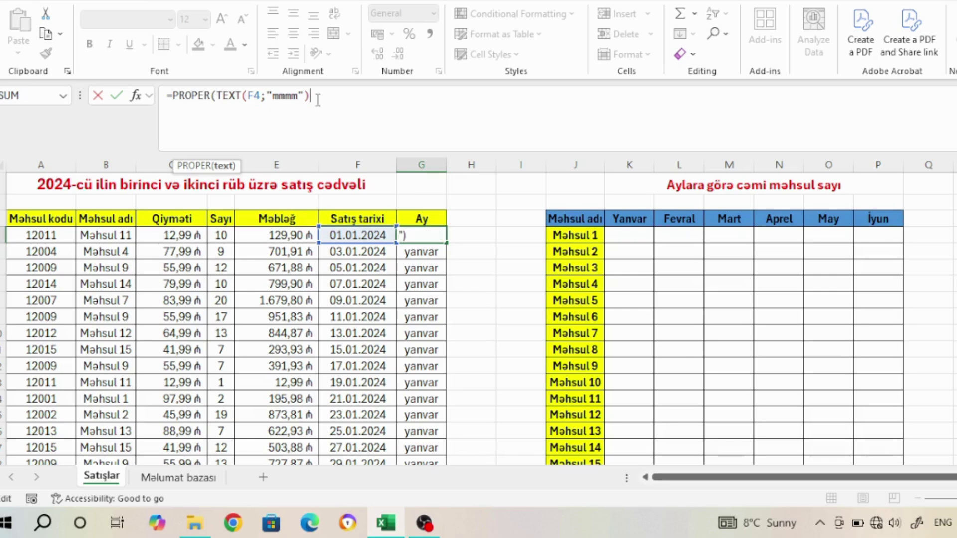
{"action": "type", "text": ")"}
{"action": "key", "text": "Return"}
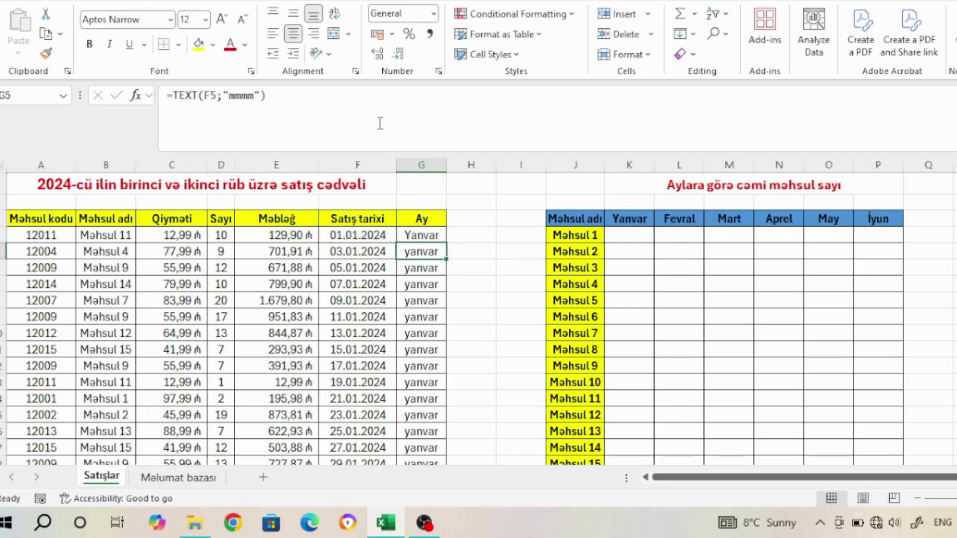
- Fill the PROPER formula from G4 down the whole Ay column
{"action": "left_click", "coordinate": [432, 236]}
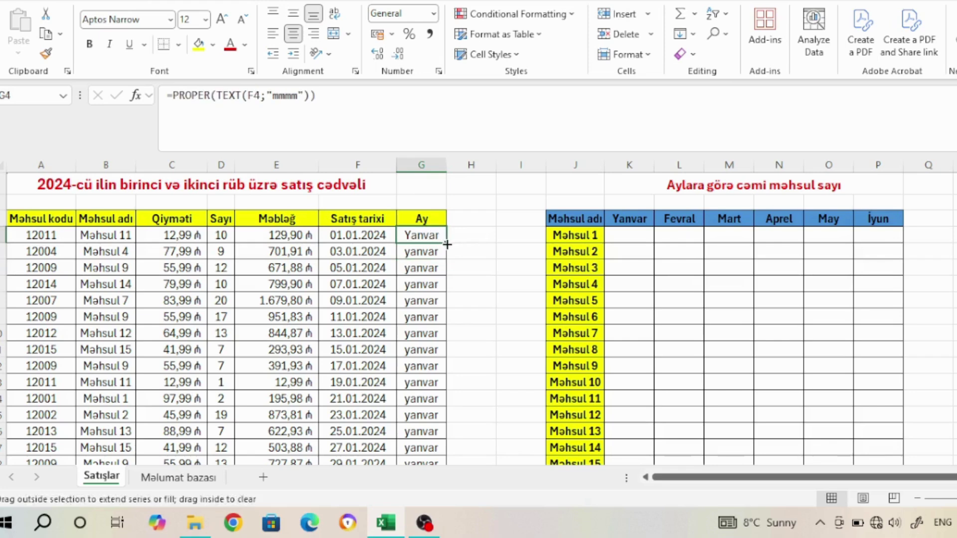
{"action": "double_click", "coordinate": [448, 242]}
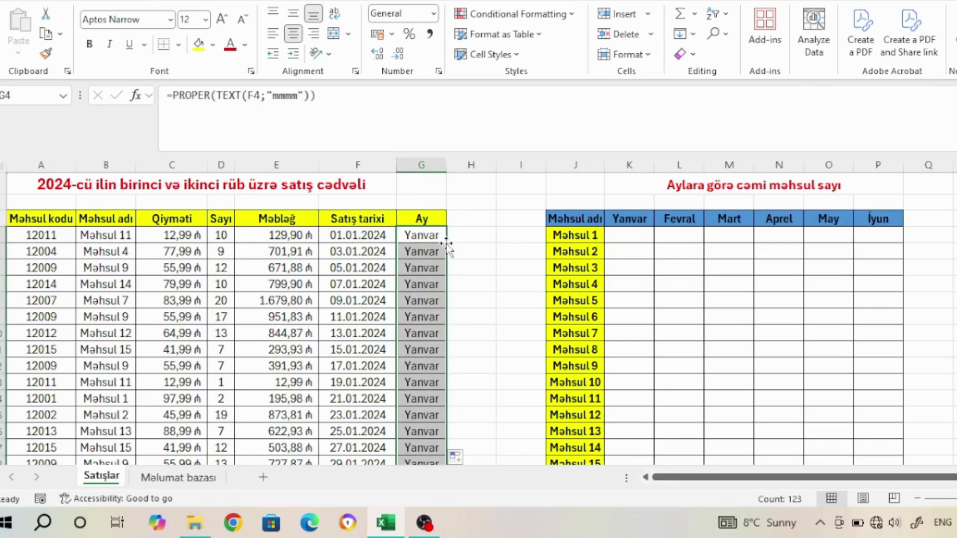
{"action": "left_click", "coordinate": [421, 245]}
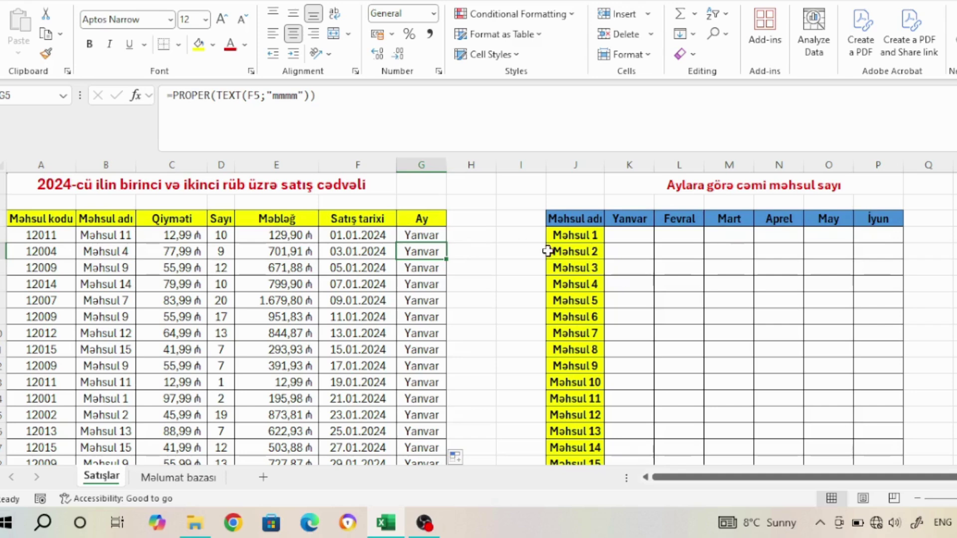
- Start a SUMIFS formula in K4 with the quantity column D:D as the sum range
{"action": "left_click", "coordinate": [622, 237]}
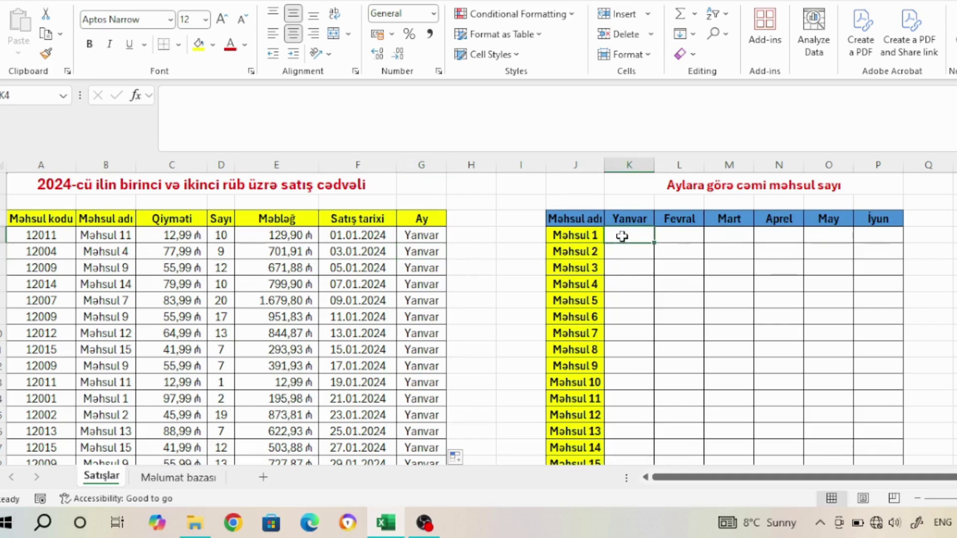
{"action": "type", "text": "=sumi"}
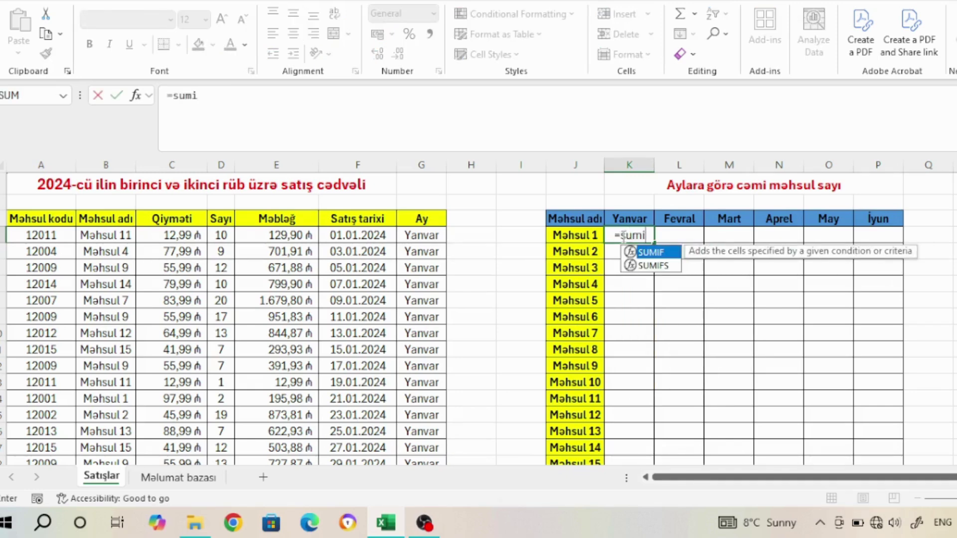
{"action": "key", "text": "Down"}
{"action": "key", "text": "Tab"}
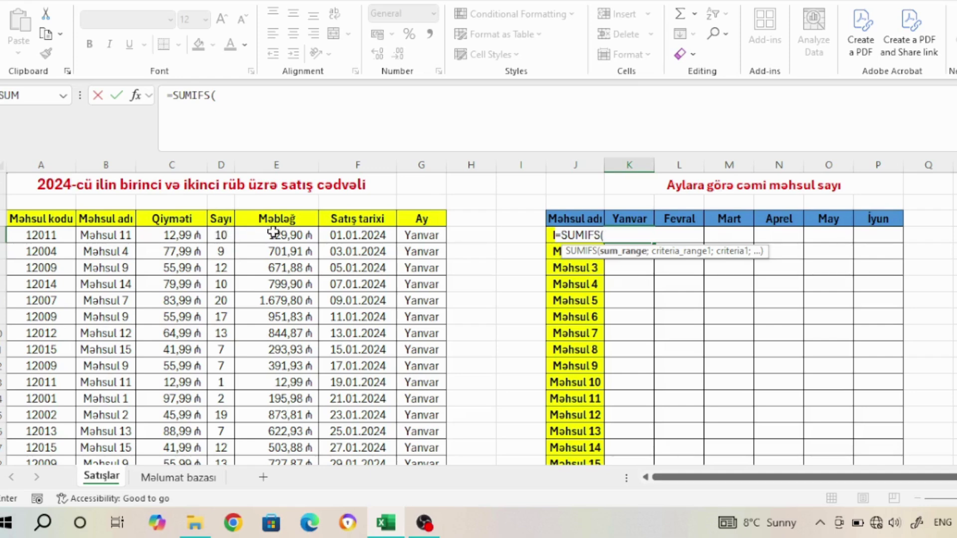
{"action": "left_click", "coordinate": [219, 165]}
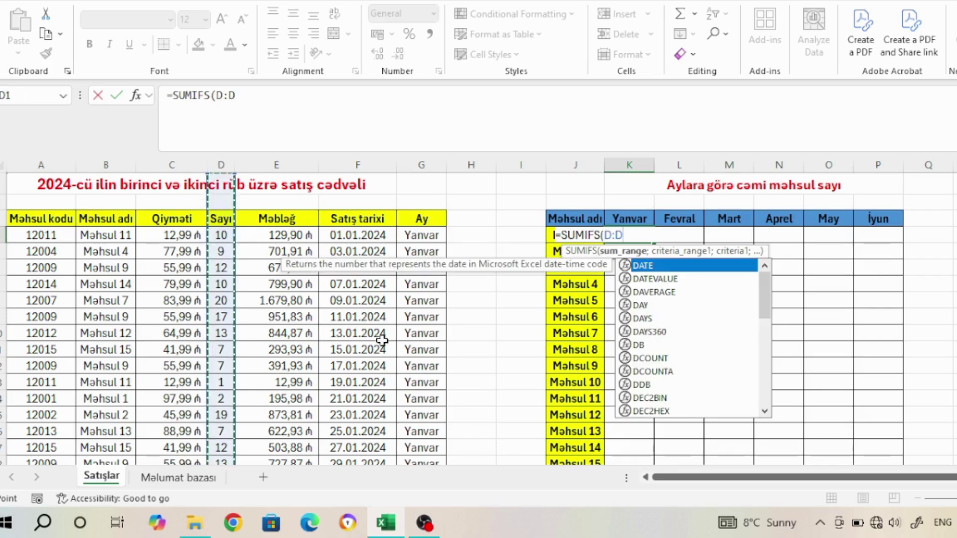
{"action": "type", "text": ";"}
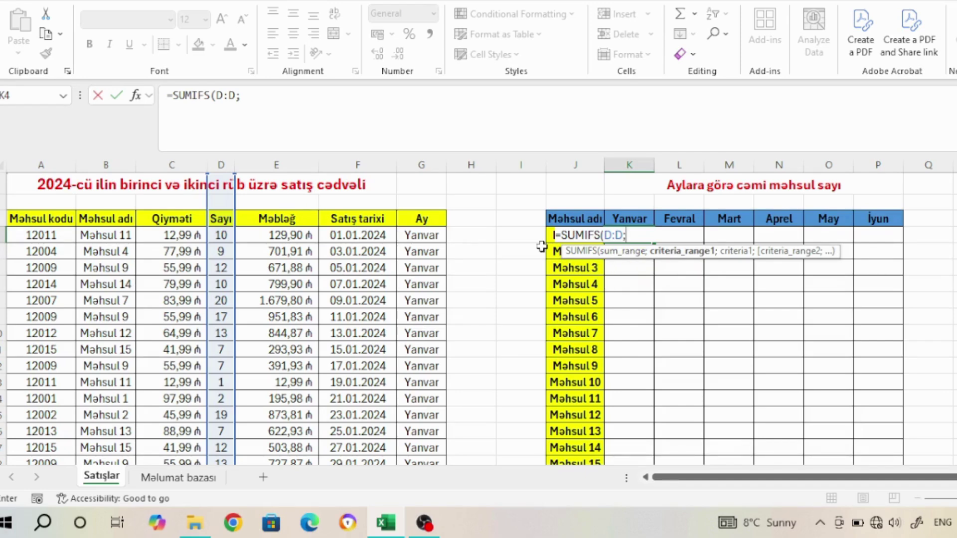
- Add the product name column B:B as the first criteria range, with J4 as its criterion
{"action": "left_click", "coordinate": [108, 165]}
{"action": "type", "text": ";"}
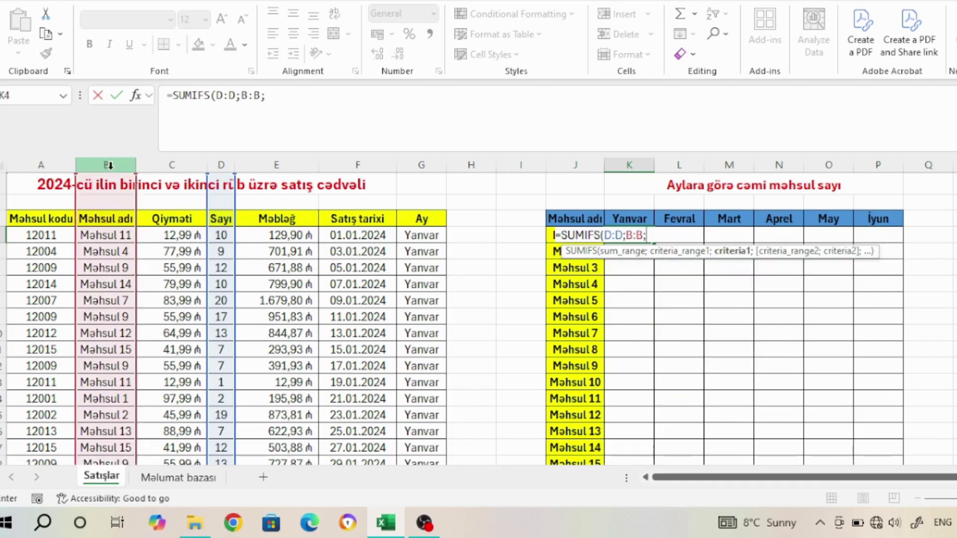
{"action": "left_click", "coordinate": [551, 235]}
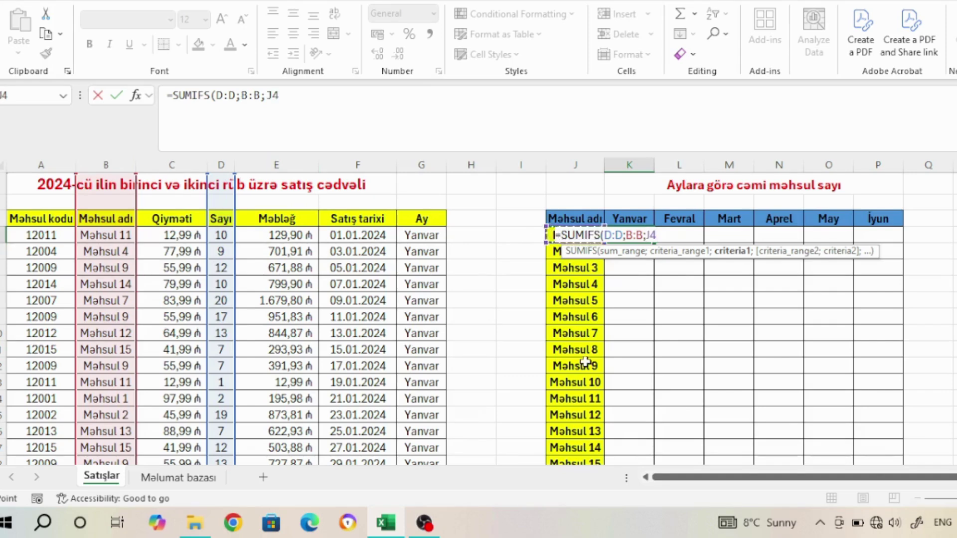
{"action": "type", "text": ";"}
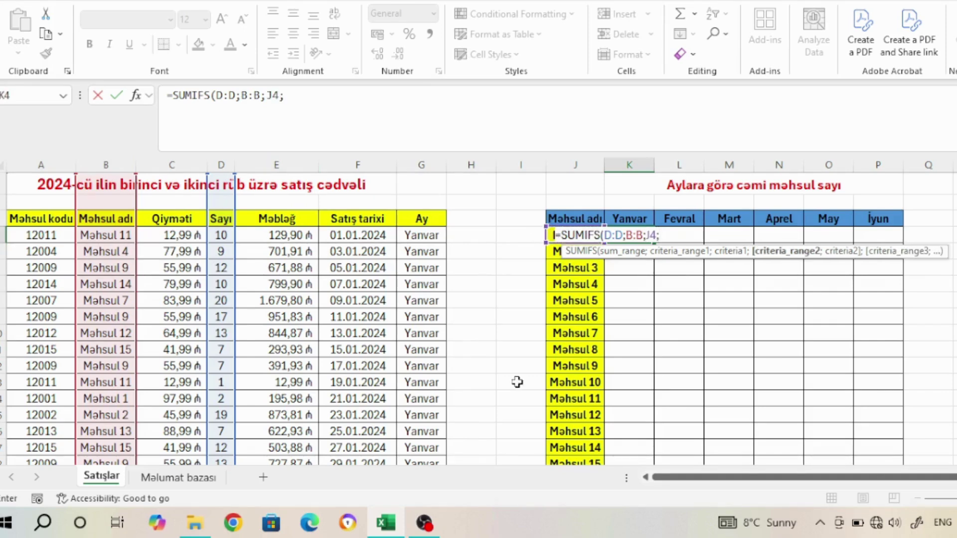
- Add the month column G:G as the second criteria range with K3 as its criterion, and complete the SUMIFS formula
{"action": "left_click", "coordinate": [426, 165]}
{"action": "type", "text": ";"}
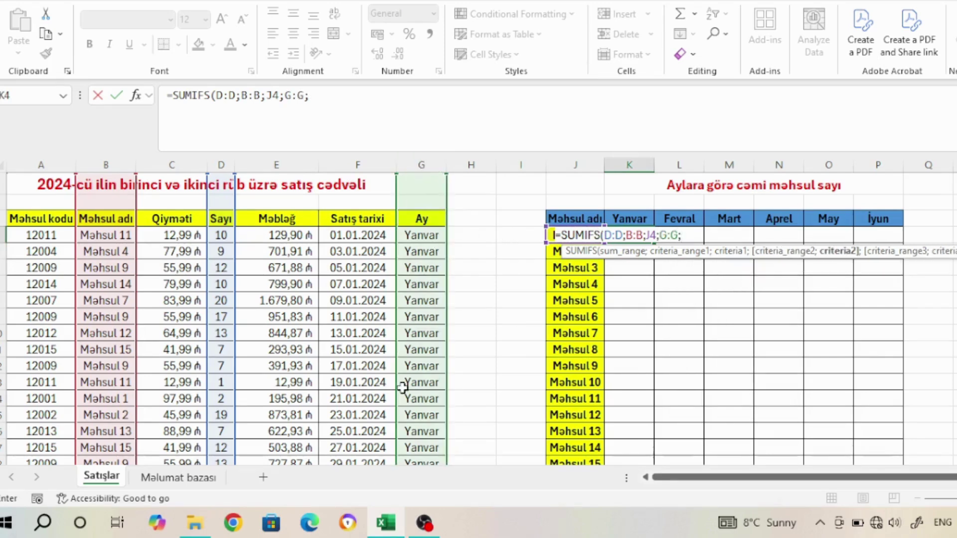
{"action": "left_click", "coordinate": [633, 217]}
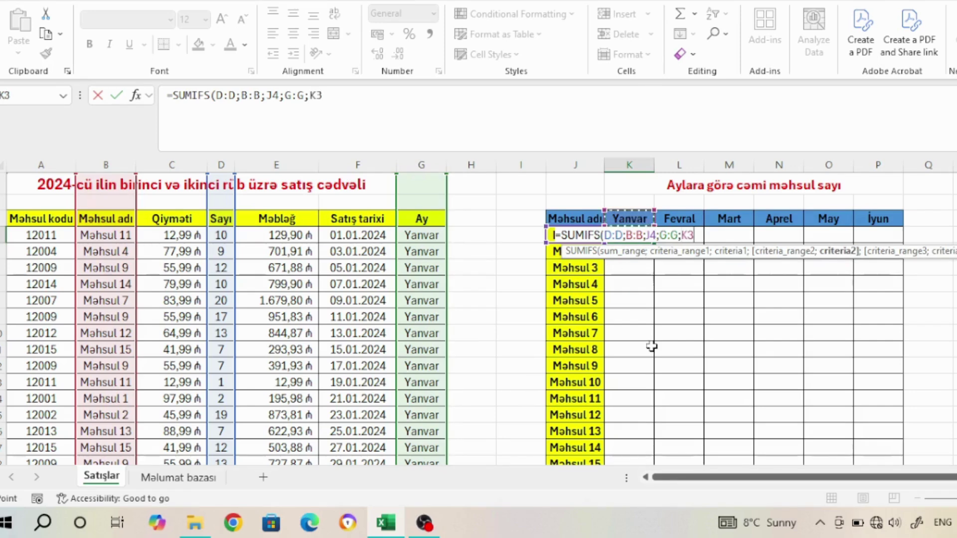
{"action": "type", "text": ")"}
{"action": "key", "text": "Return"}
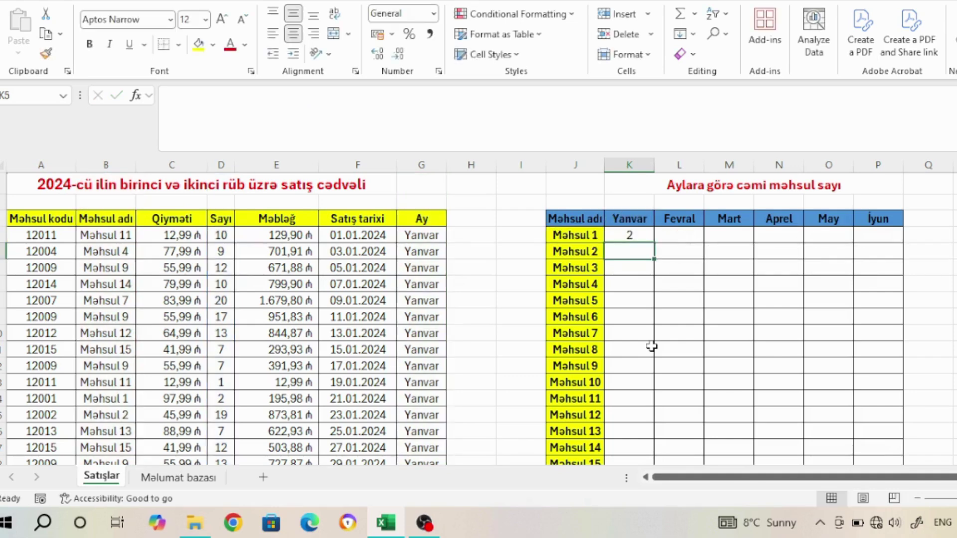
- In the K4 formula, make the sum range and first criteria range absolute as $D:$D and $B:$B
{"action": "left_click", "coordinate": [632, 236]}
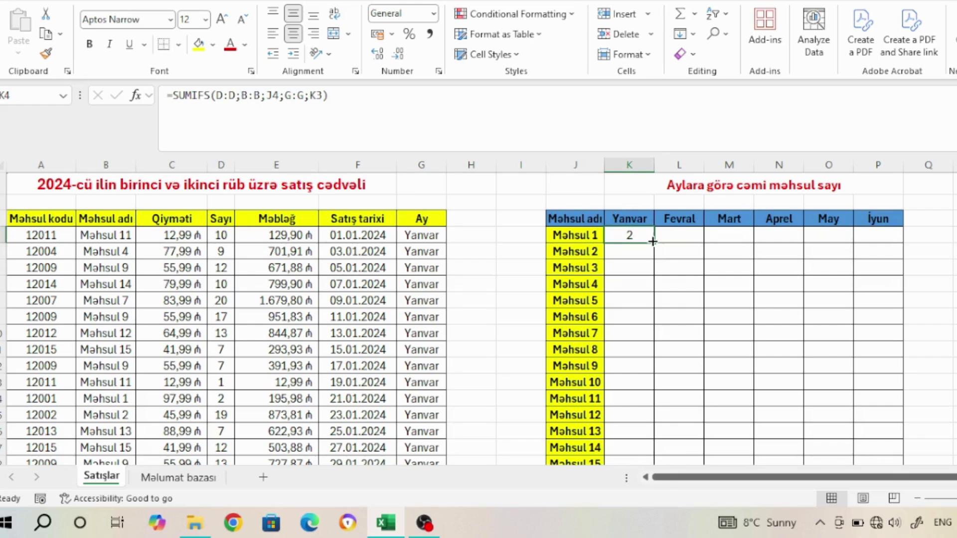
{"action": "left_click", "coordinate": [226, 95]}
{"action": "key", "text": "F4"}
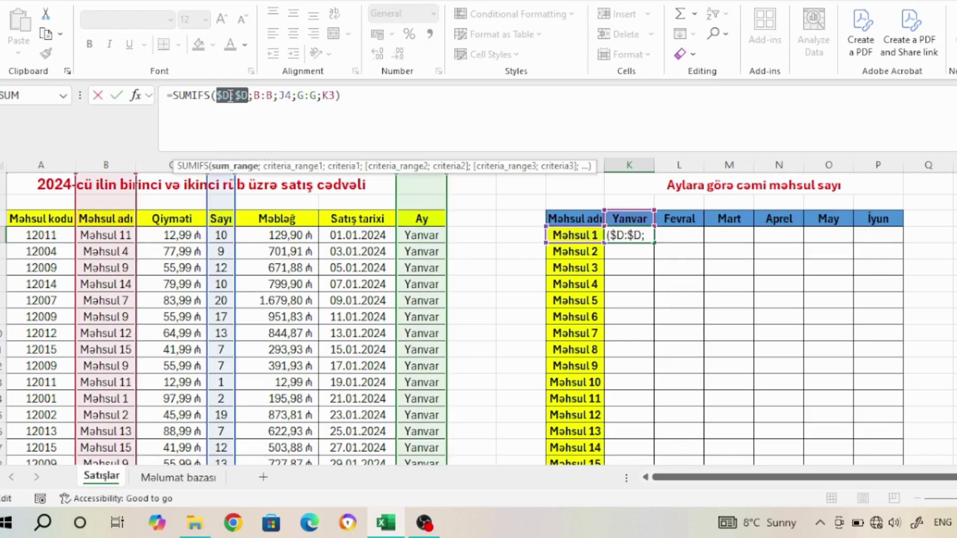
{"action": "left_click", "coordinate": [267, 95]}
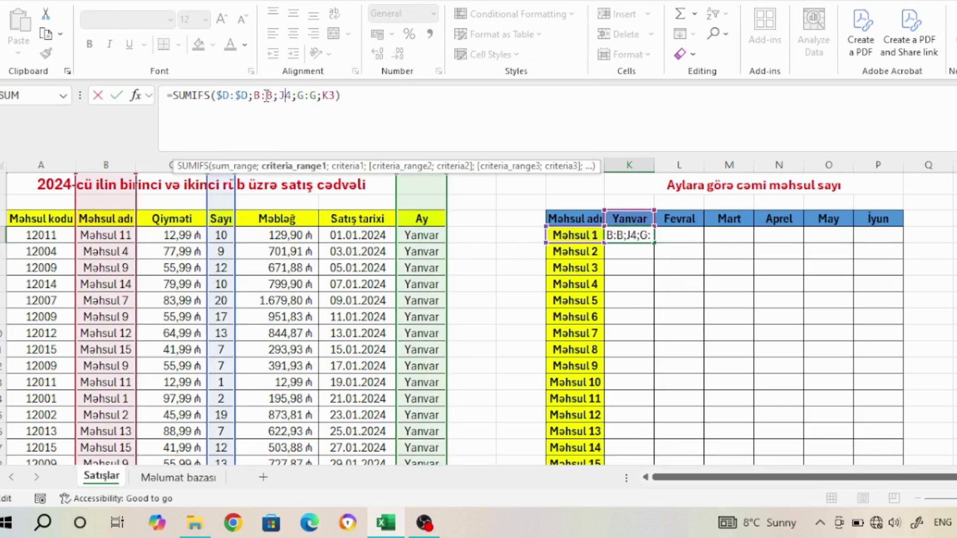
{"action": "key", "text": "F4"}
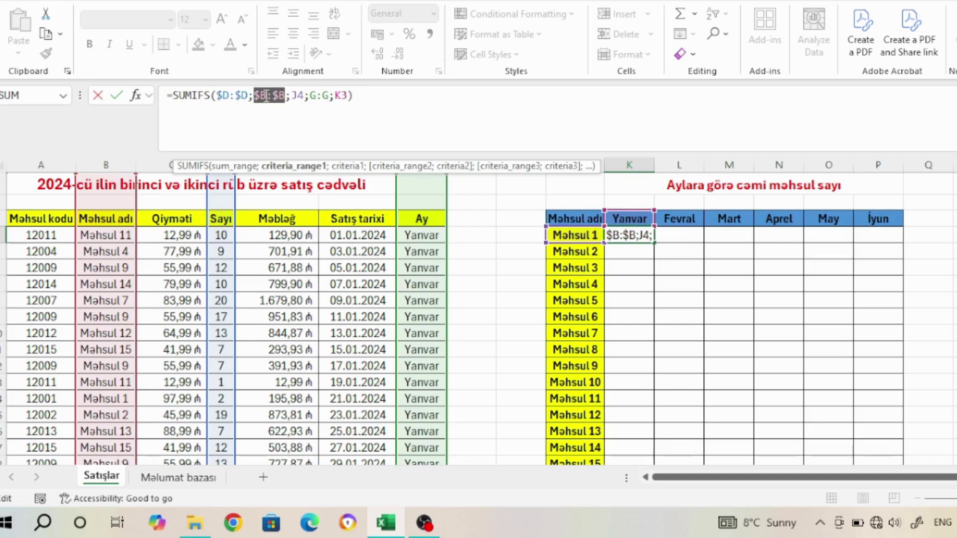
- Lock only the column of the product name criterion in the K4 formula, making it $J4
{"action": "left_click", "coordinate": [299, 95]}
{"action": "key", "text": "F4"}
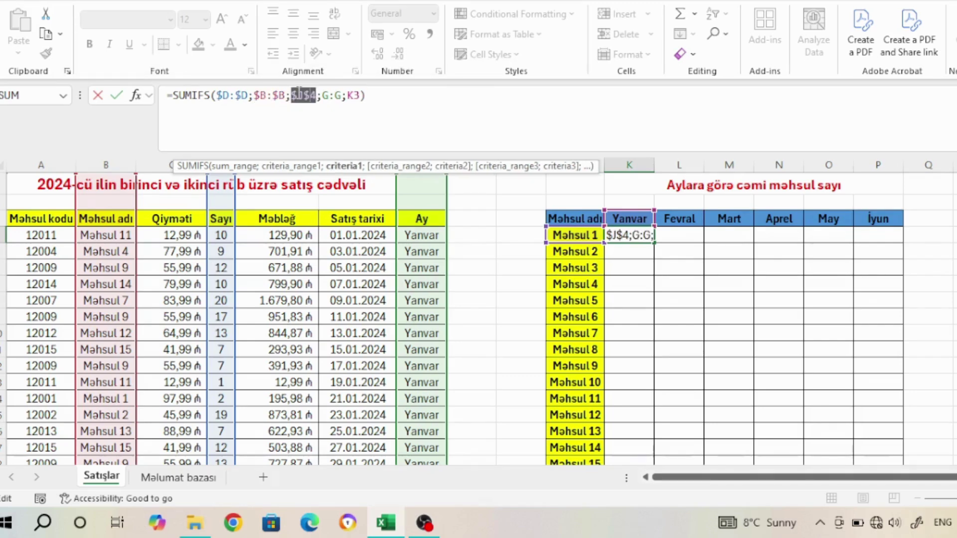
{"action": "key", "text": "F4"}
{"action": "key", "text": "F4"}
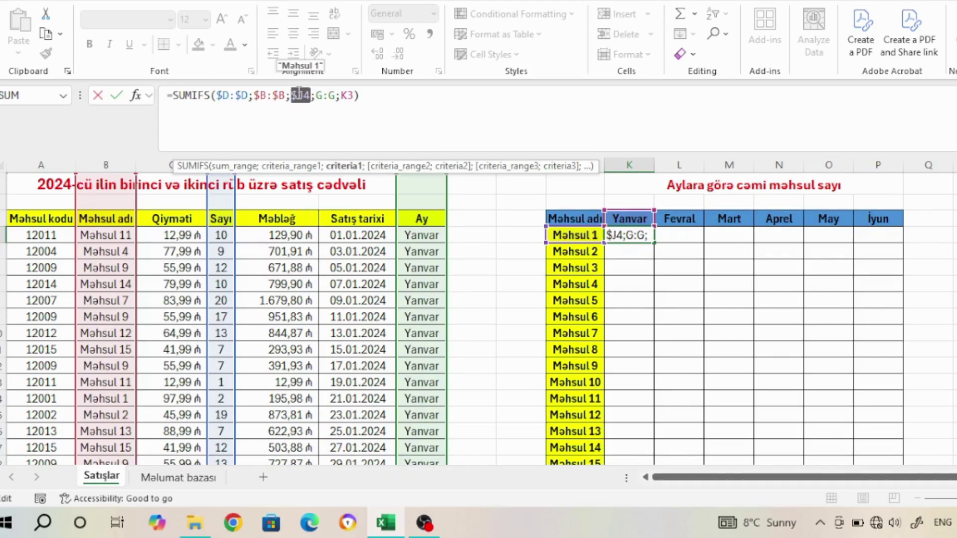
- Make the month criteria range absolute as $G:$G, lock only the row of its criterion as K$3, and commit the formula
{"action": "left_click", "coordinate": [325, 95]}
{"action": "key", "text": "F4"}
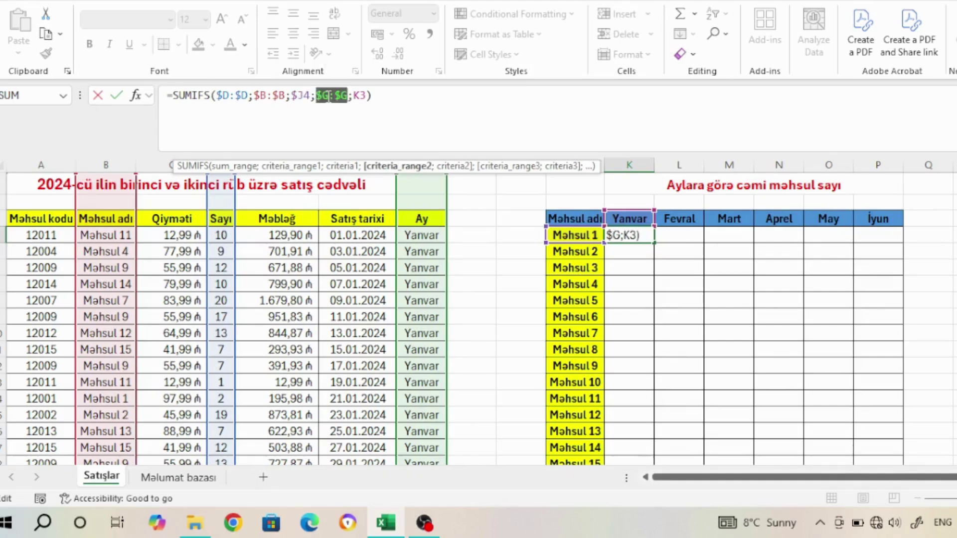
{"action": "left_click", "coordinate": [361, 95]}
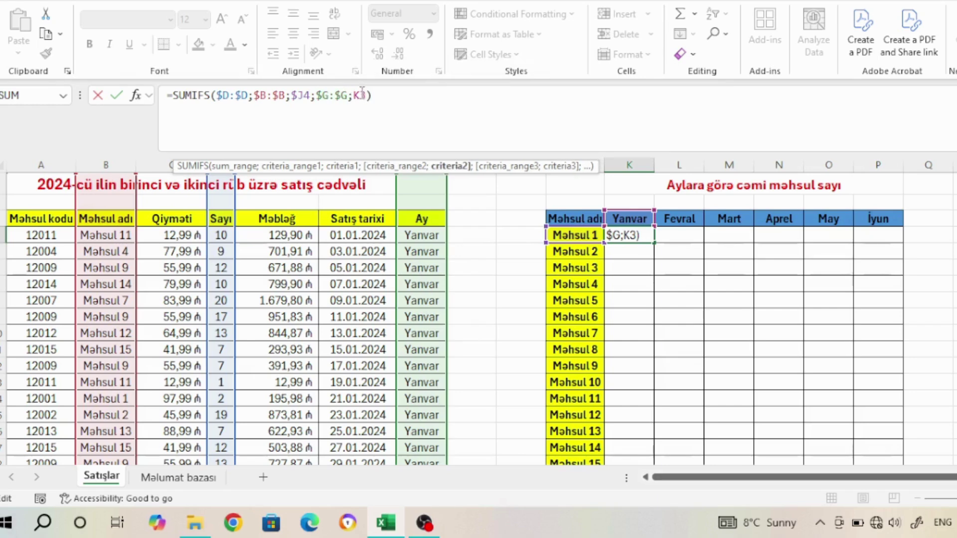
{"action": "key", "text": "F4"}
{"action": "key", "text": "F4"}
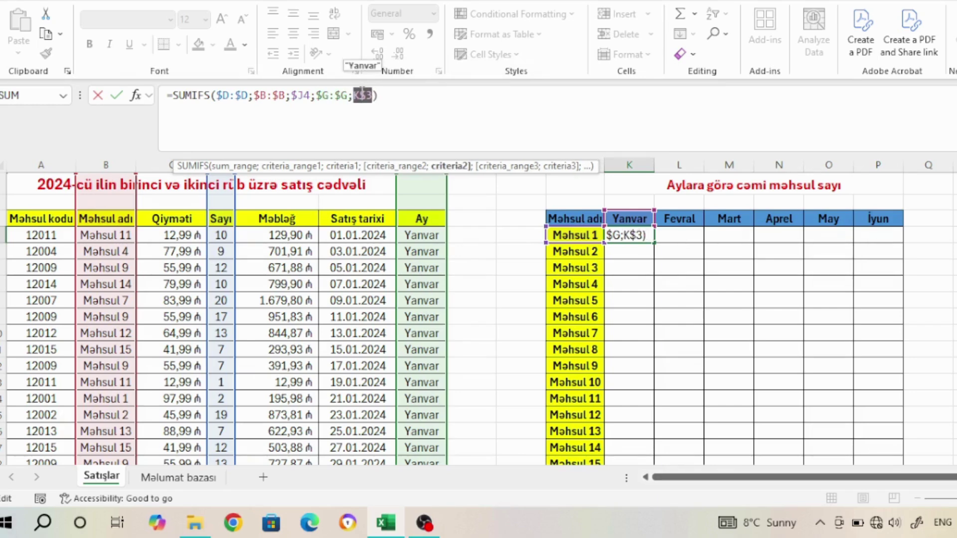
{"action": "key", "text": "Return"}
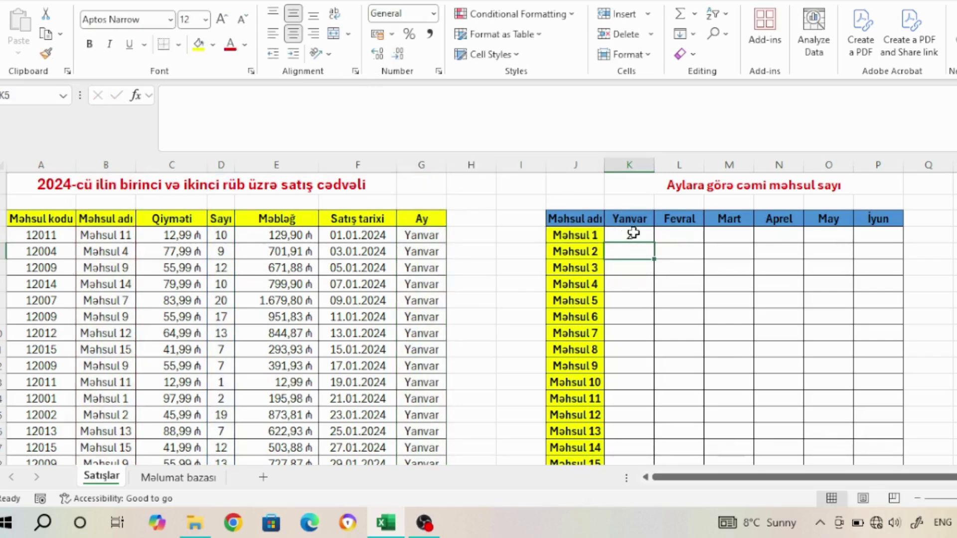
- Fill the K4 formula across to the İyun column and down through all product rows of the summary table
{"action": "left_click", "coordinate": [633, 233]}
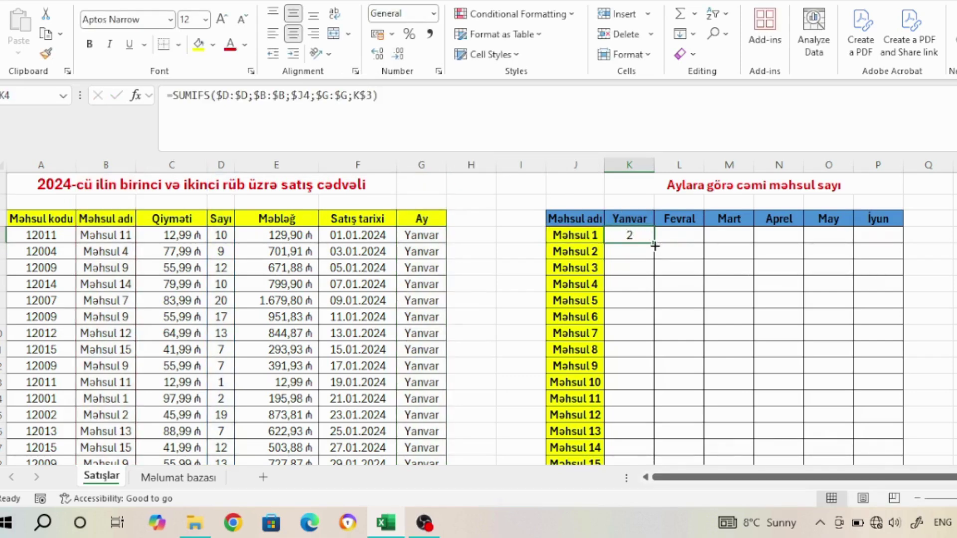
{"action": "left_click_drag", "start_coordinate": [654, 246], "coordinate": [902, 257]}
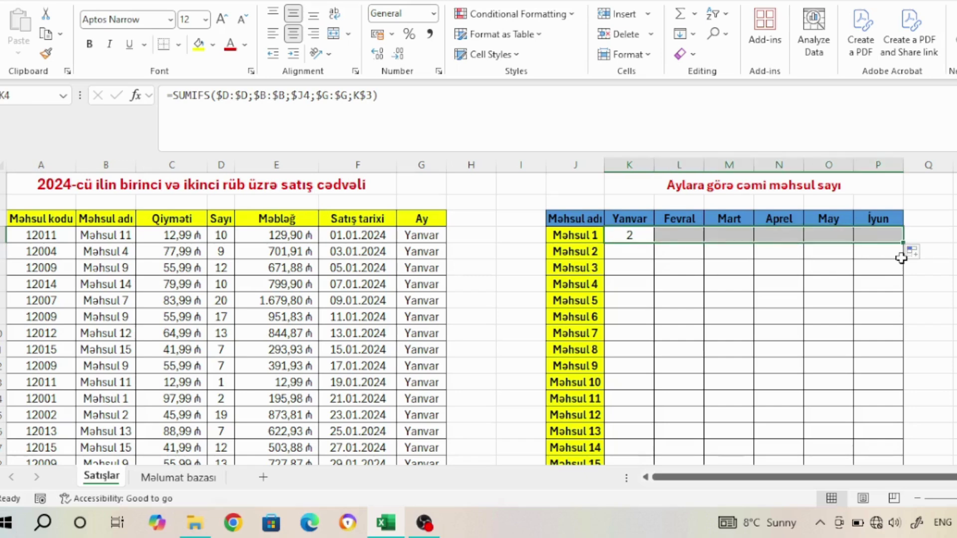
{"action": "double_click", "coordinate": [904, 243]}
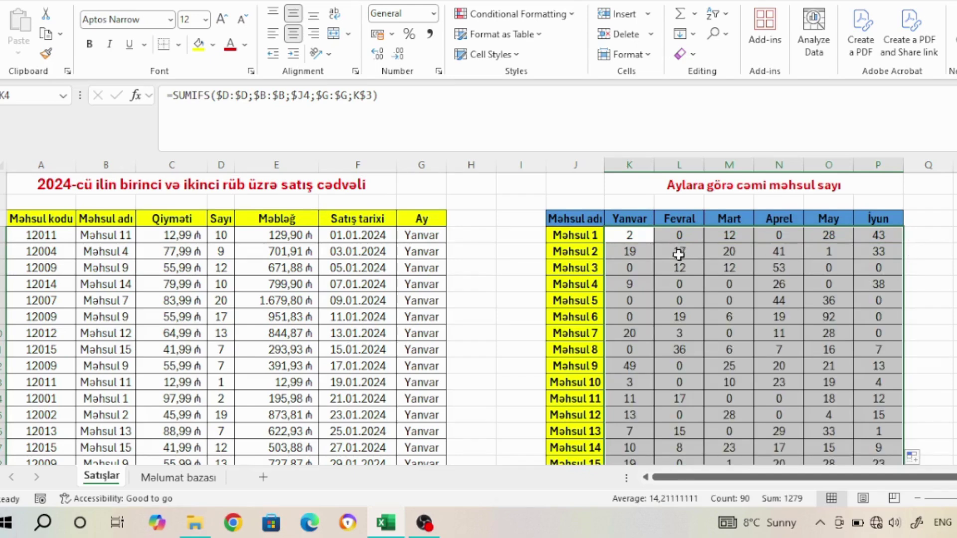
{"action": "left_click", "coordinate": [681, 302]}
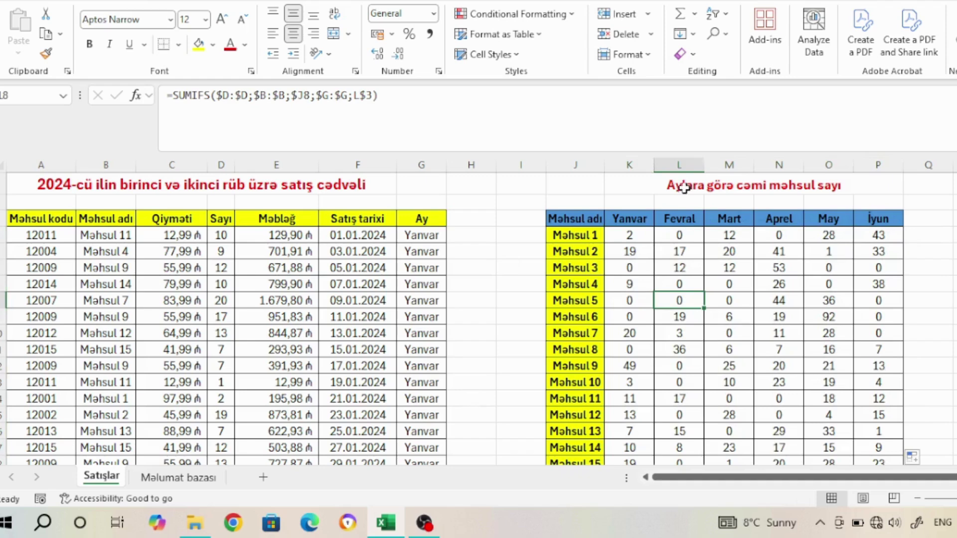